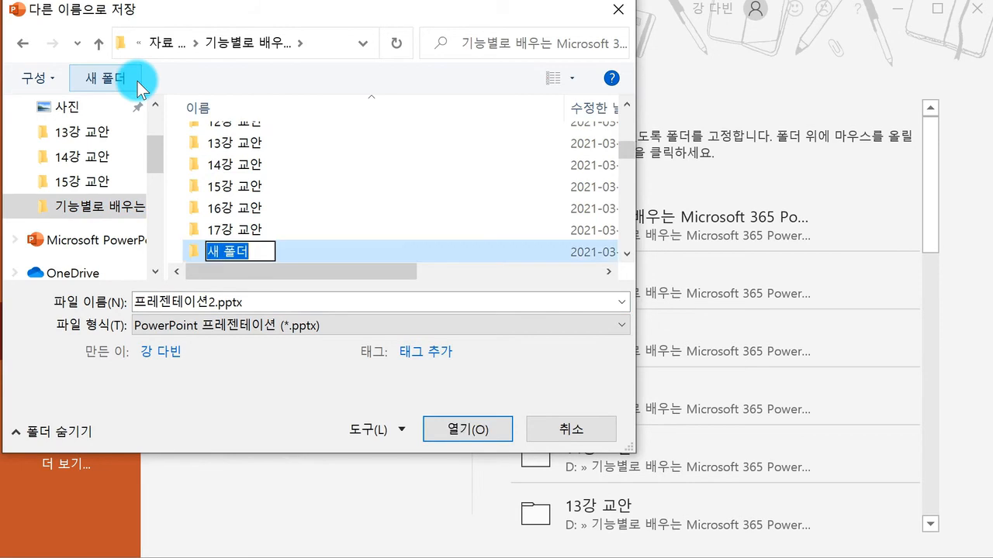
Name the new folder 18강 교안 and open it as the save location.
text(1)
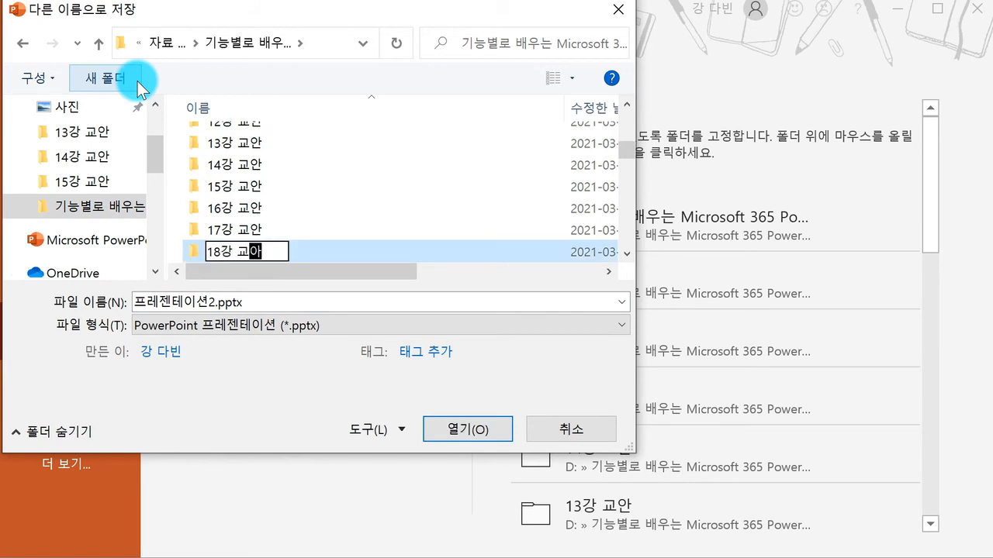
text(8강 교안)
key(Return)
key(Return)
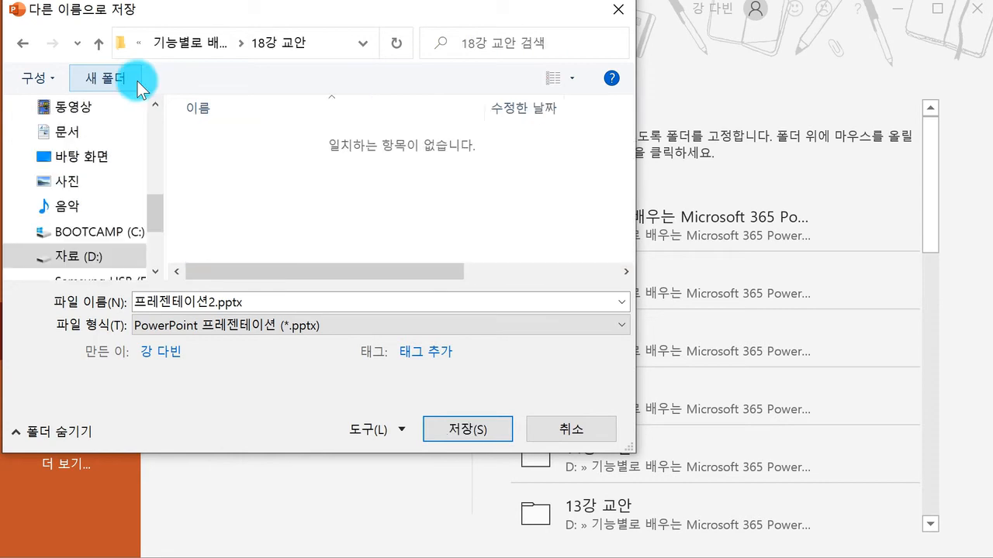
Save the presentation in this folder under the file name 차트 편집 1 완성파일.
click(342, 311)
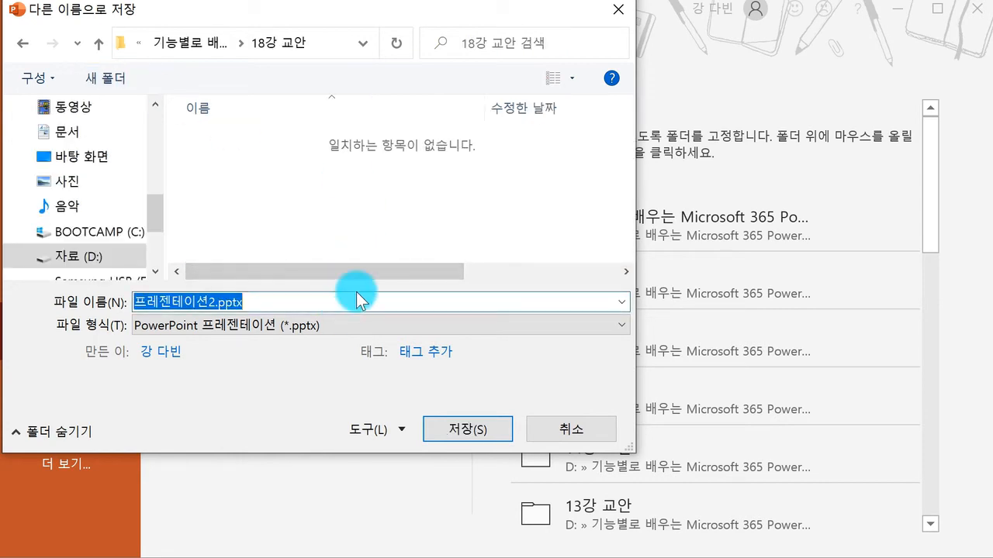
text(c)
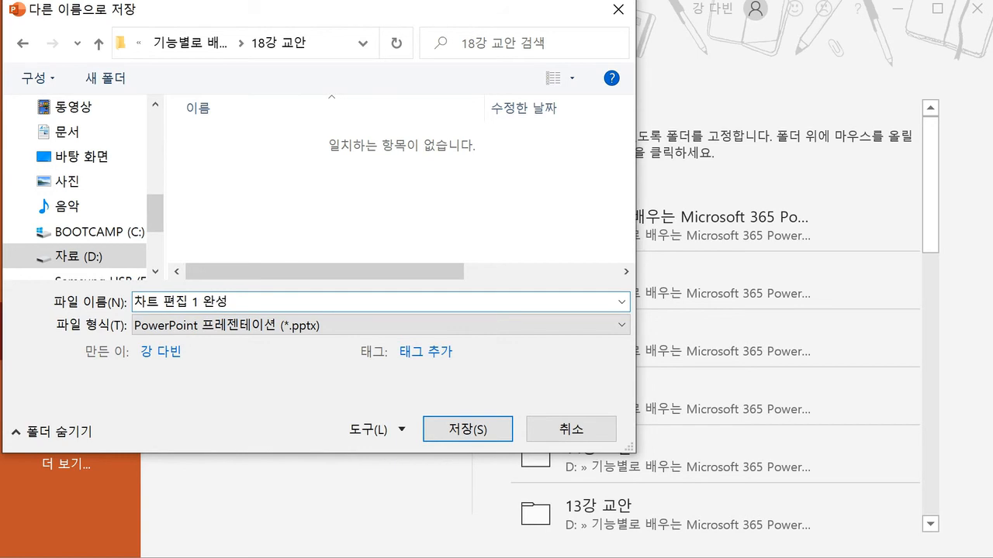
key(Return)
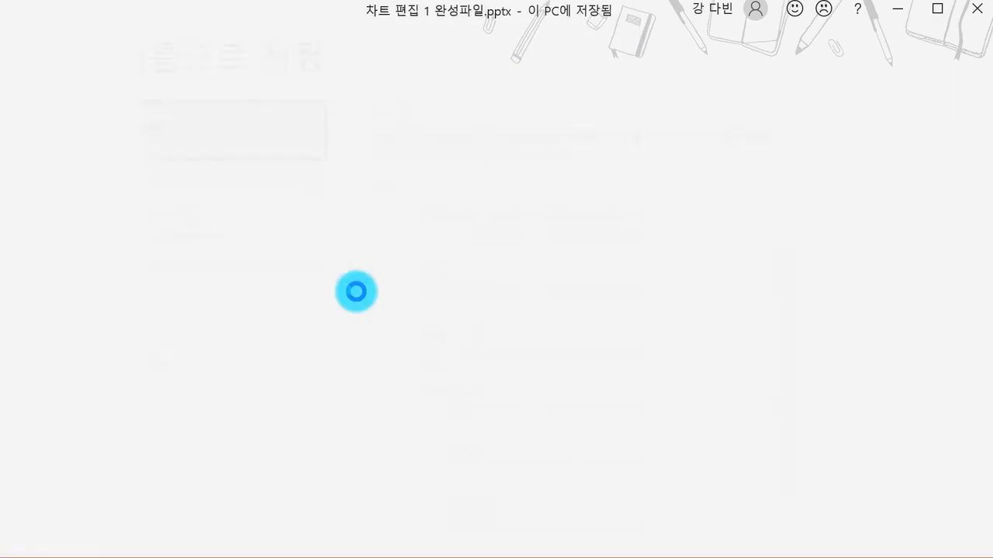
Close the design ideas and delete the title and subtitle placeholders to leave a blank slide.
scroll(945, 272, down, 6)
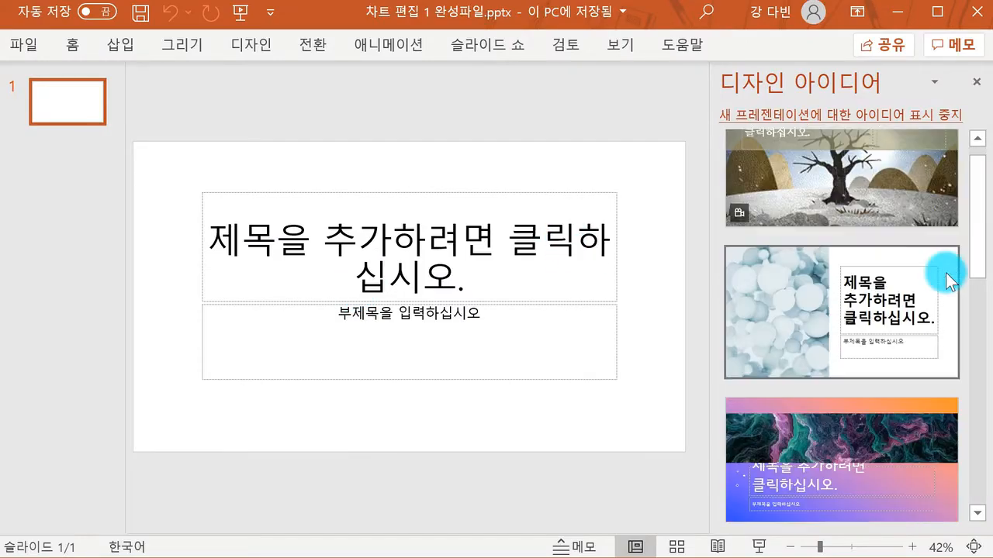
scroll(896, 346, down, 3)
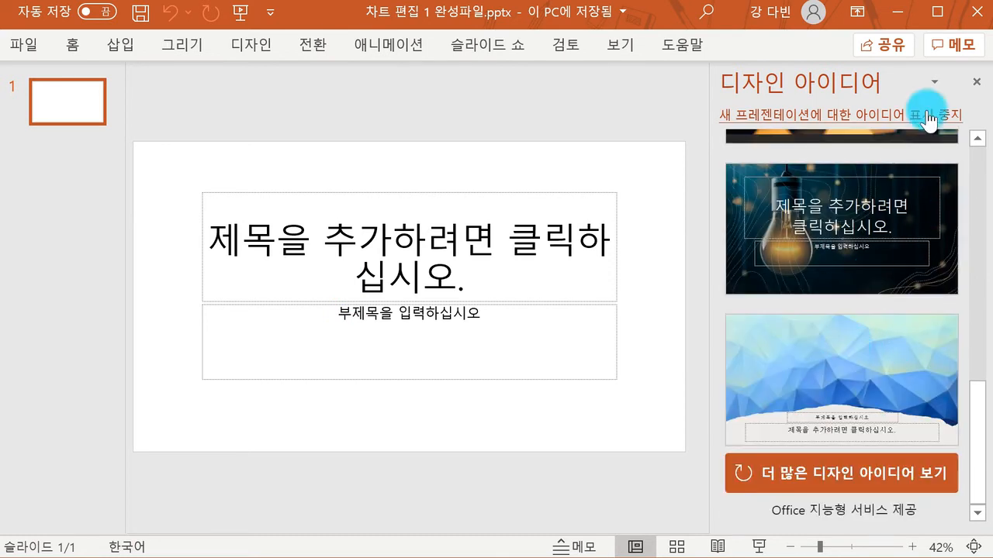
click(976, 82)
drag(177, 110, 928, 501)
key(Delete)
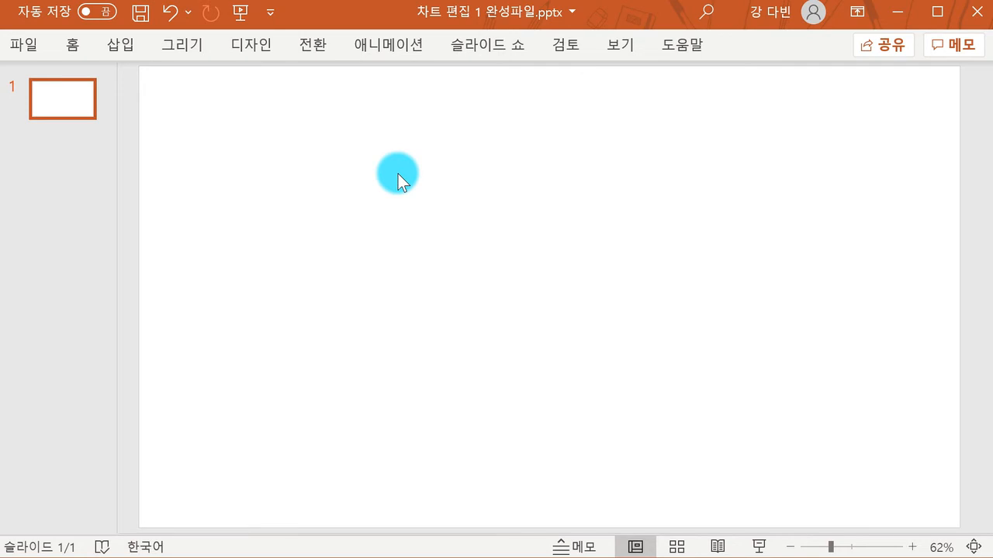
Insert a clustered column chart (묶은 세로 막대형) on the blank slide.
click(133, 46)
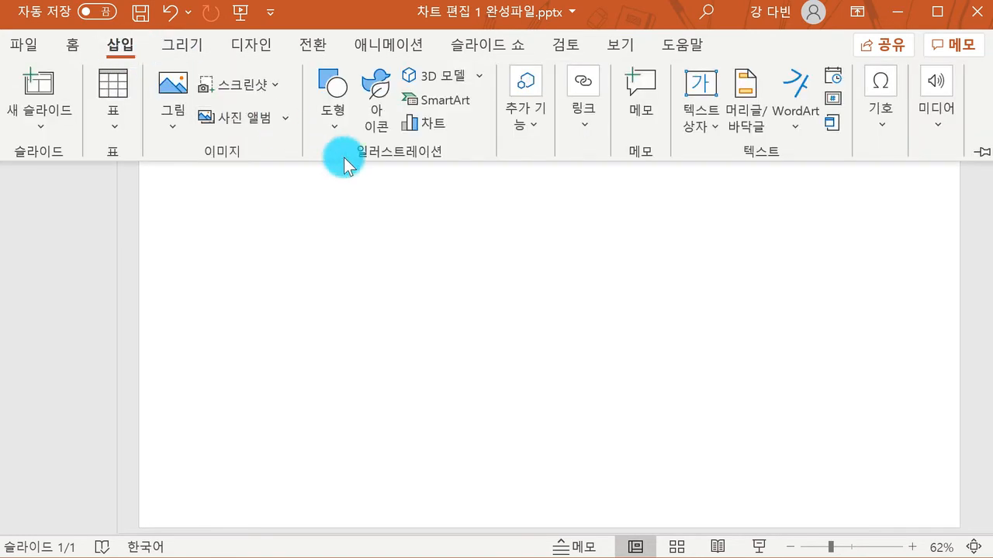
click(409, 126)
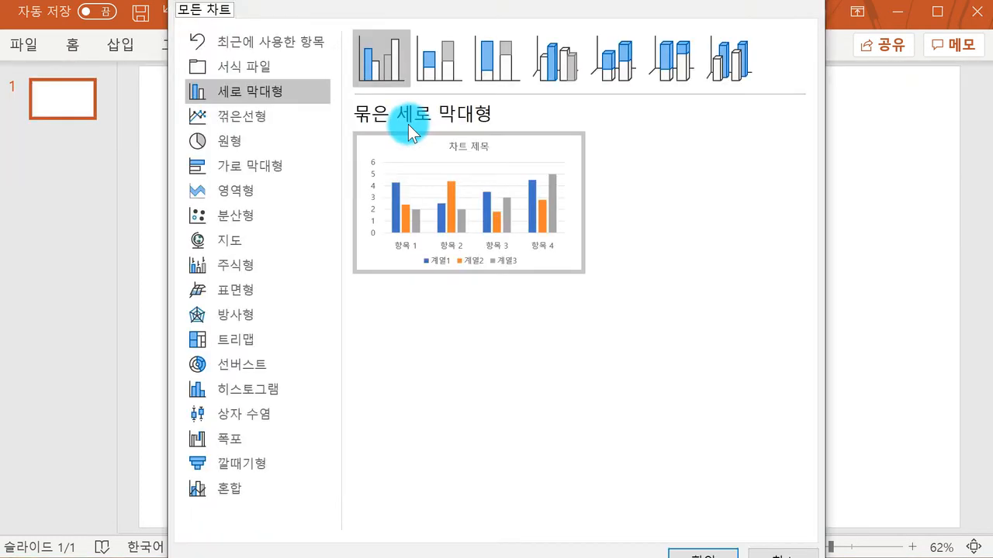
drag(412, 0, 412, 32)
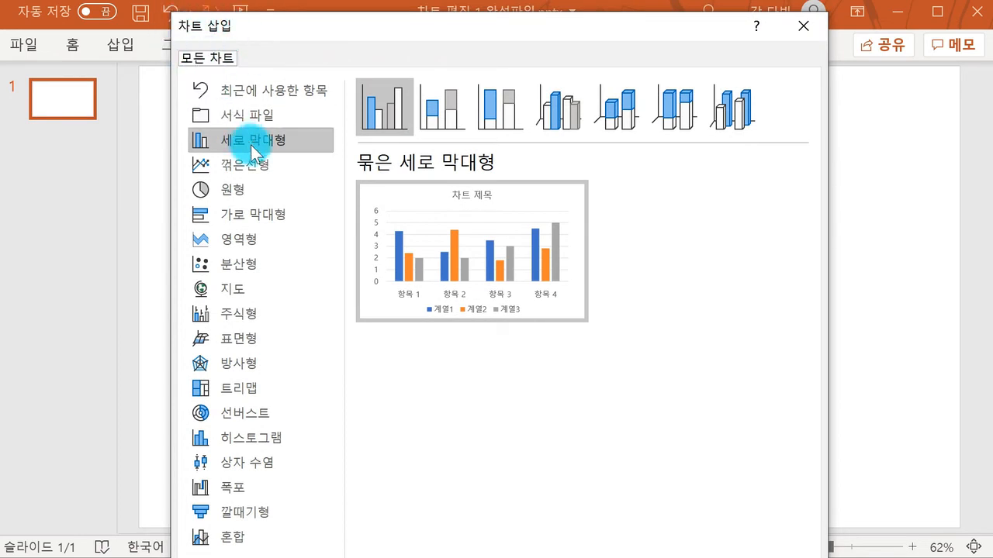
click(230, 141)
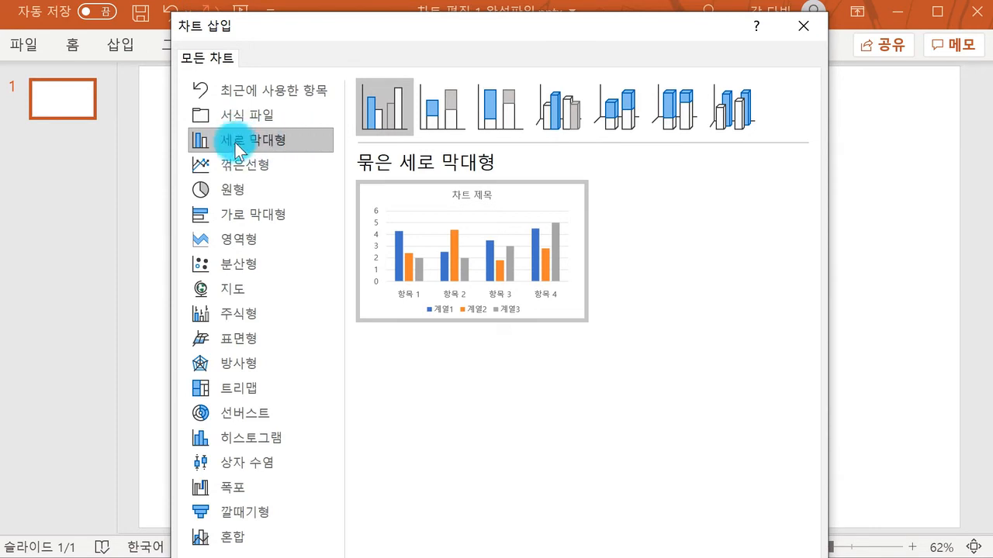
double_click(392, 105)
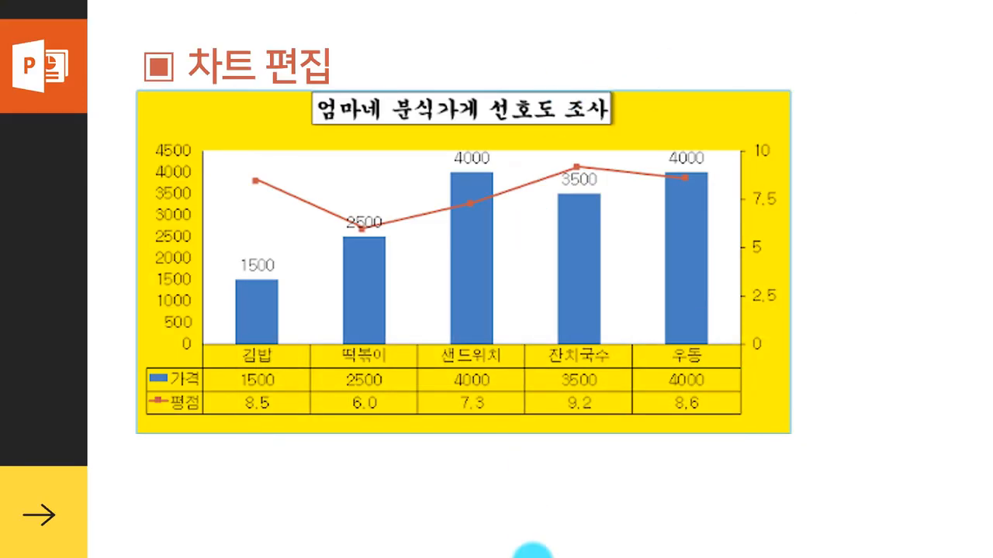
Copy the reference chart picture from the 차트 편집 lesson slide and paste it onto the new chart's slide.
click(458, 394)
mouse_move(523, 557)
click(634, 547)
click(247, 369)
key(ctrl+v)
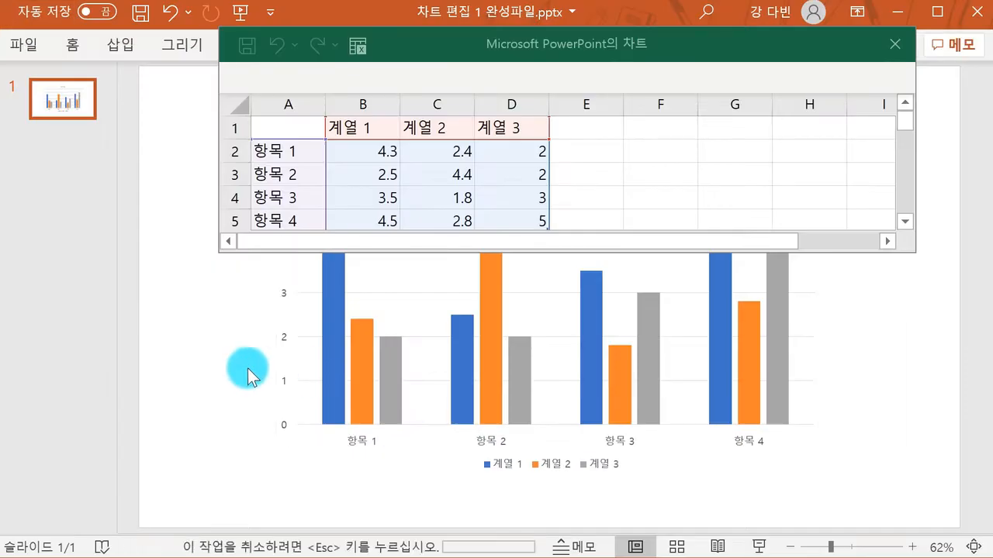
Examine the reference chart's data table with its 가격 and 평점 rows and compare its layout with the chart data sheet.
click(277, 109)
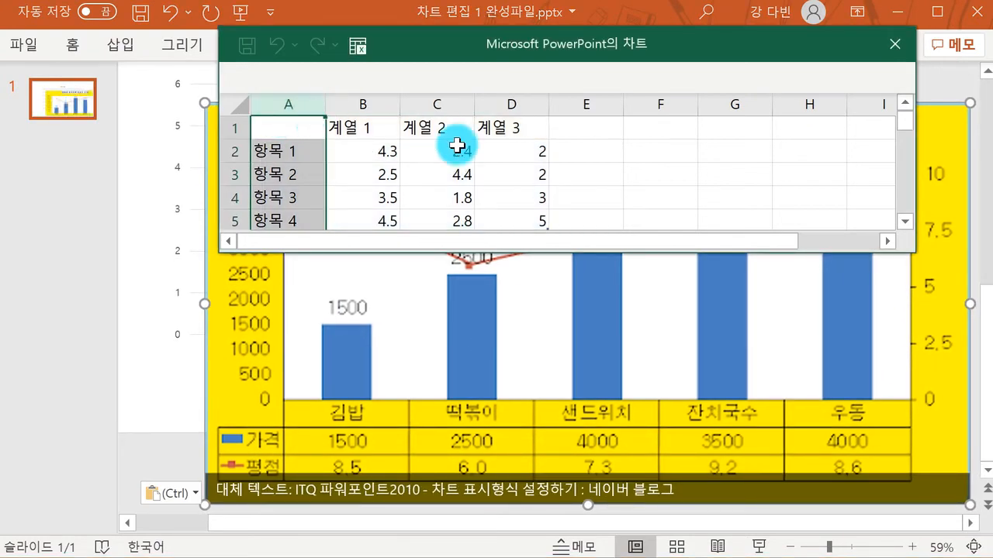
drag(455, 147, 465, 172)
click(508, 159)
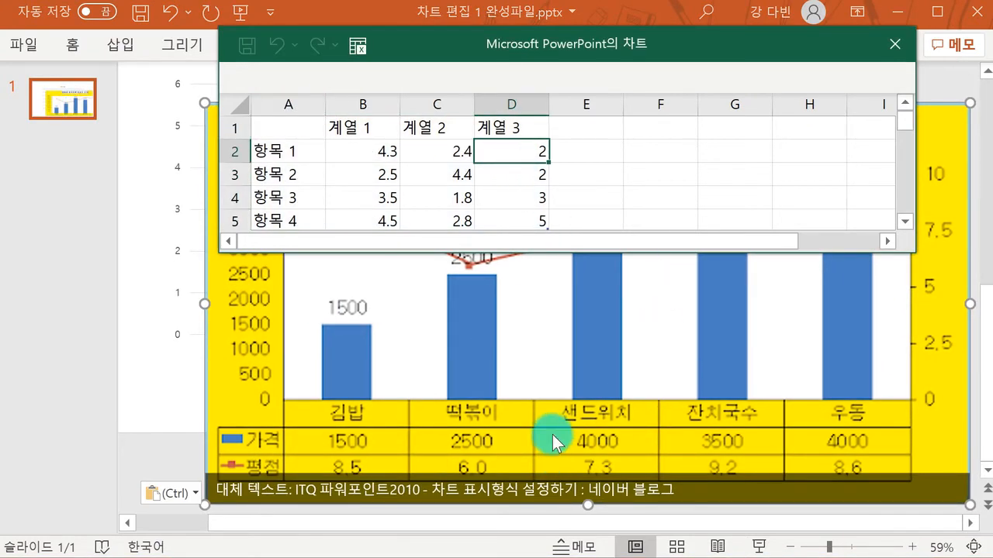
click(381, 402)
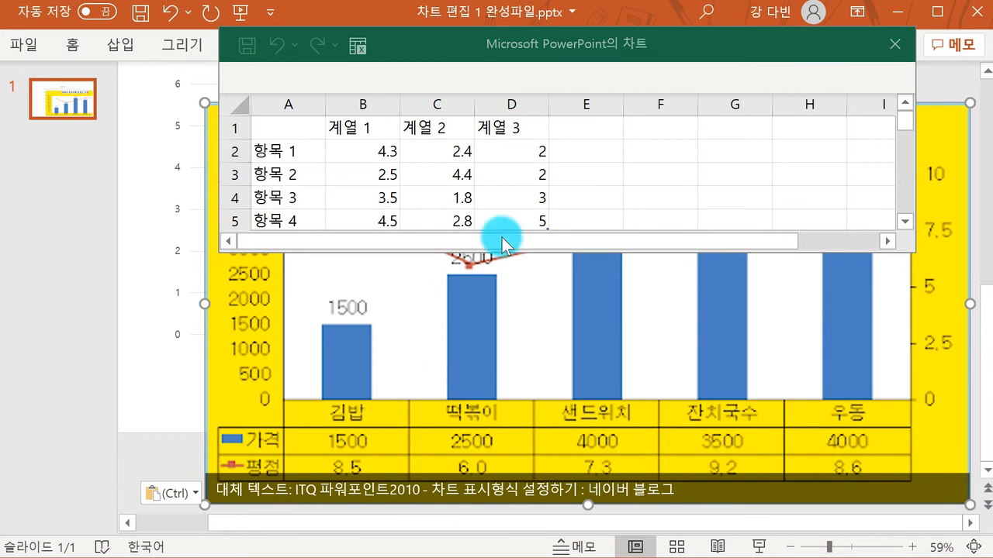
click(555, 151)
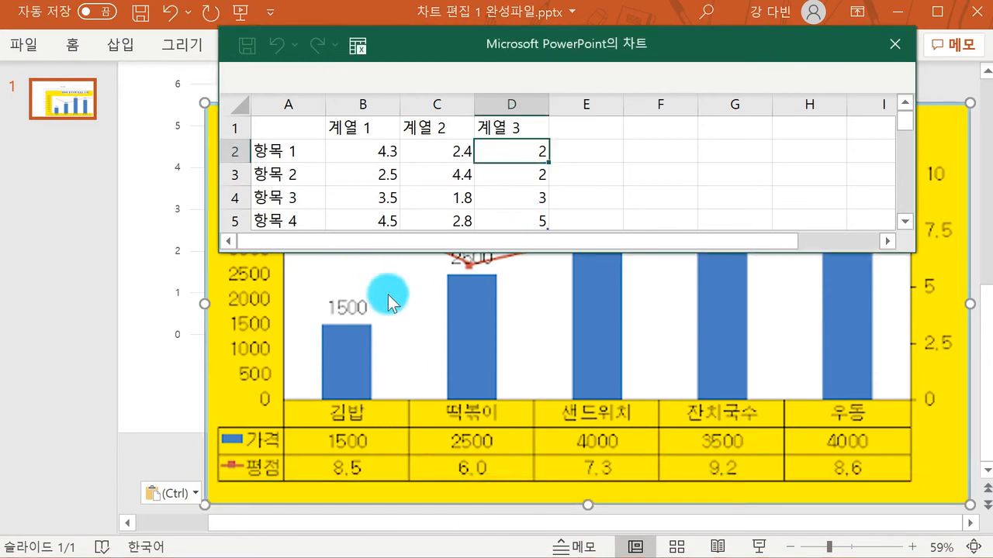
mouse_move(285, 478)
mouse_down()
mouse_move(266, 486)
mouse_move(273, 416)
mouse_move(281, 485)
mouse_up()
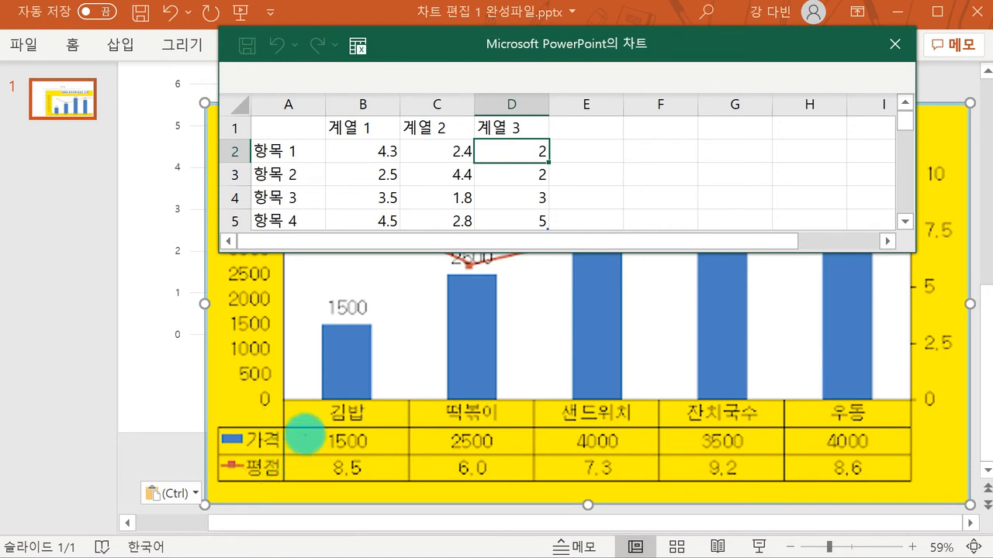
drag(286, 380, 291, 472)
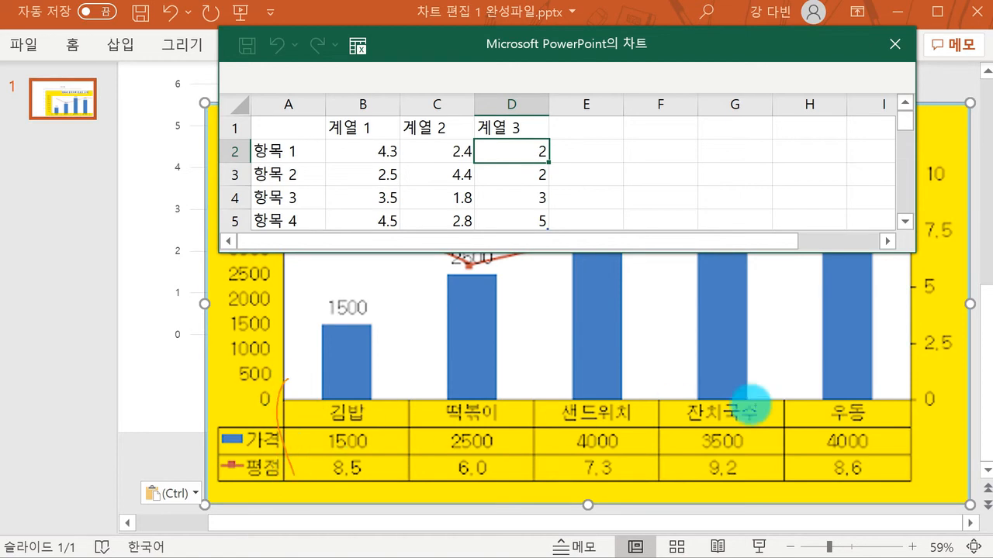
drag(882, 398, 848, 464)
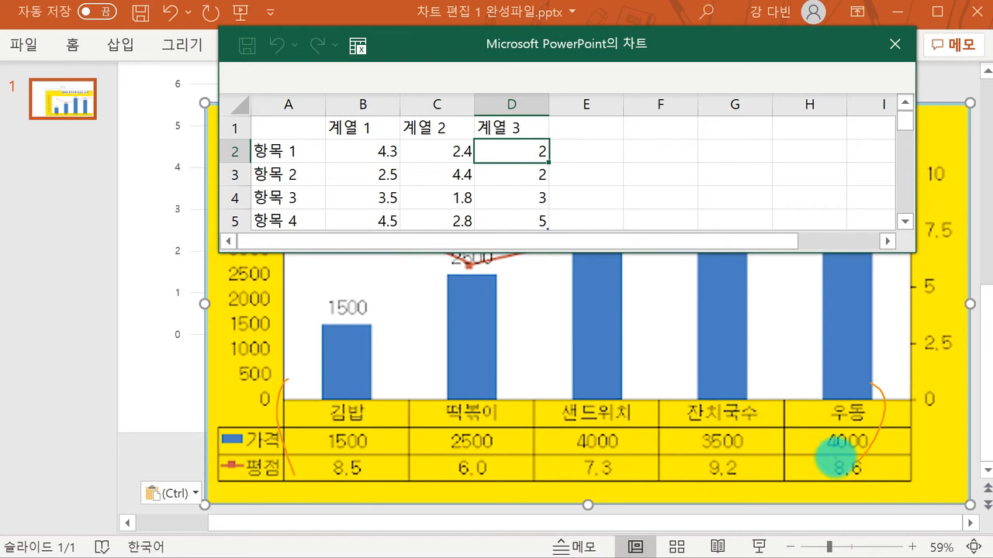
mouse_move(900, 122)
mouse_down()
mouse_move(904, 131)
mouse_move(892, 126)
mouse_up()
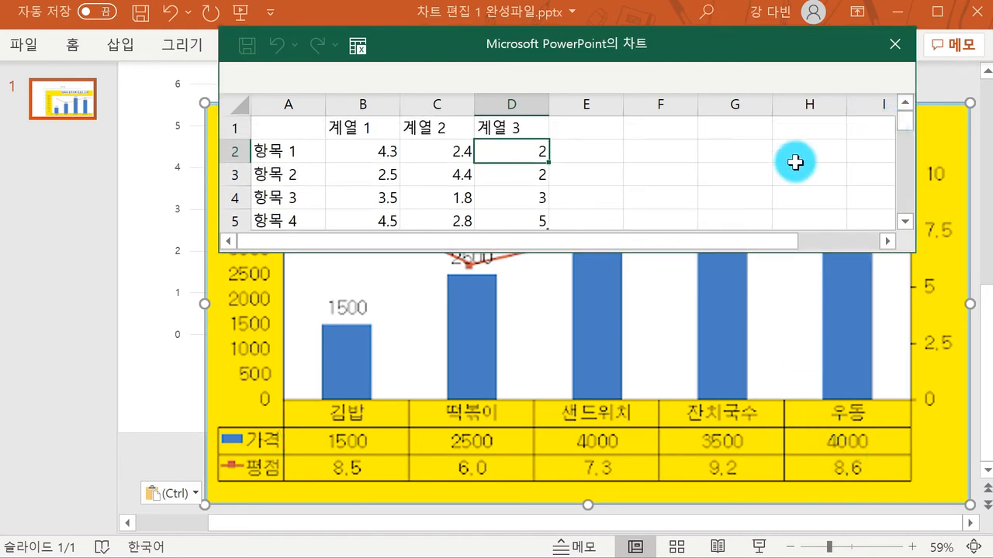
drag(320, 94, 325, 163)
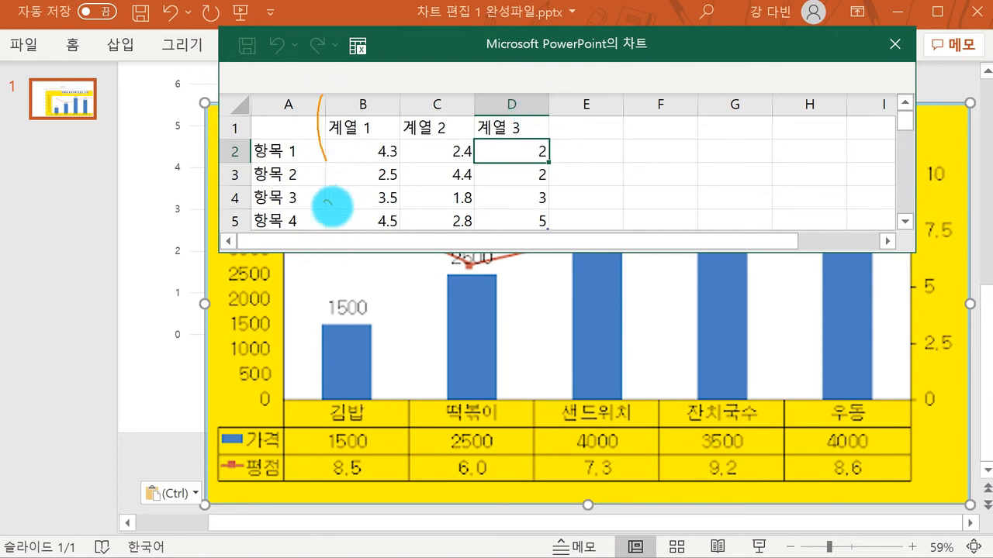
drag(325, 204, 335, 250)
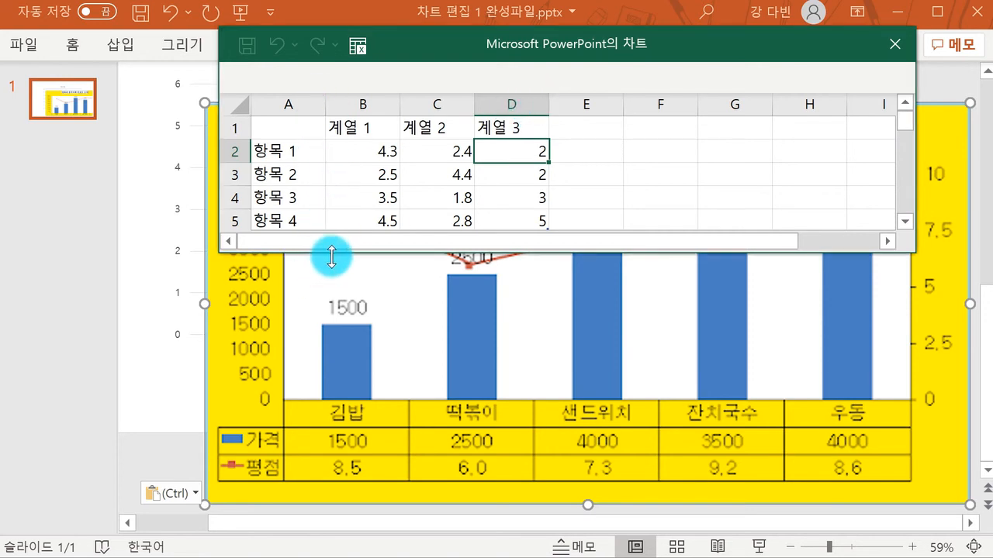
Extend the chart data range by two series columns, from column D to column F.
click(531, 218)
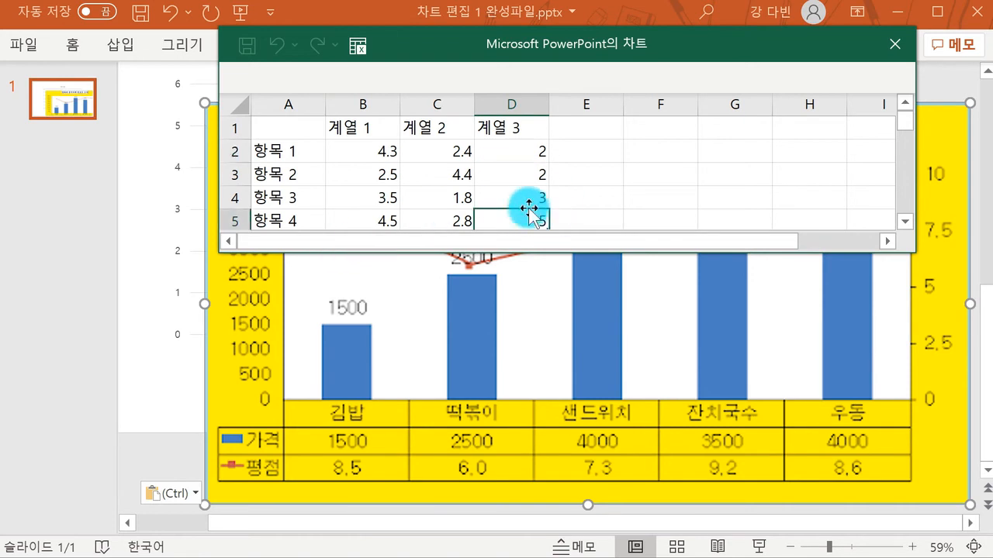
scroll(552, 178, down, 1)
scroll(554, 181, up, 1)
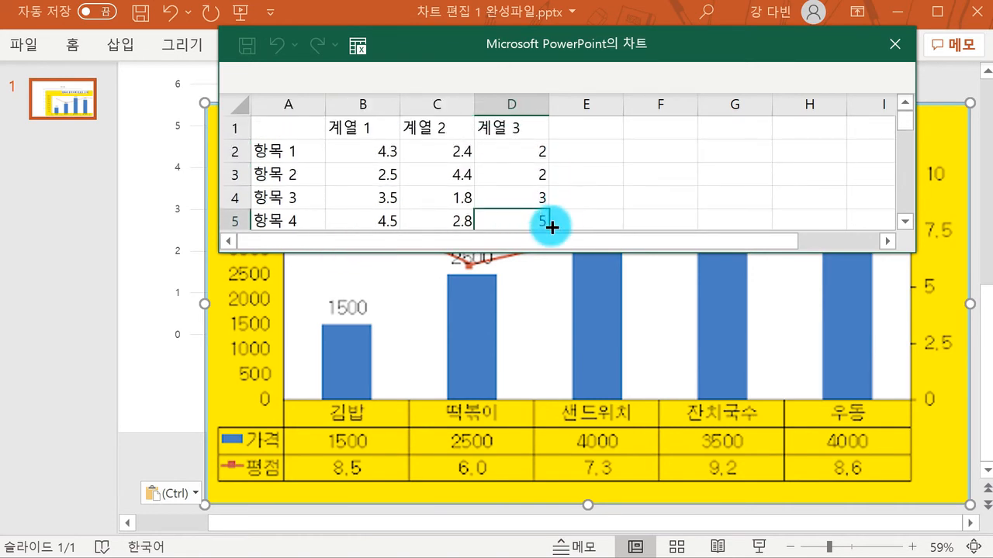
scroll(574, 217, down, 1)
click(612, 171)
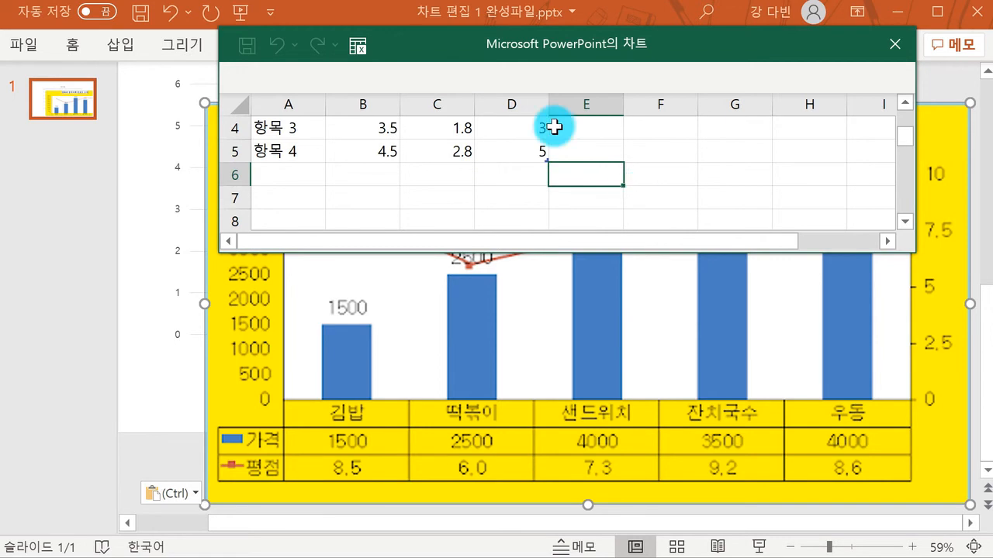
key(ctrl+2)
mouse_move(564, 170)
mouse_down()
mouse_move(558, 133)
mouse_move(538, 181)
mouse_up()
key(Escape)
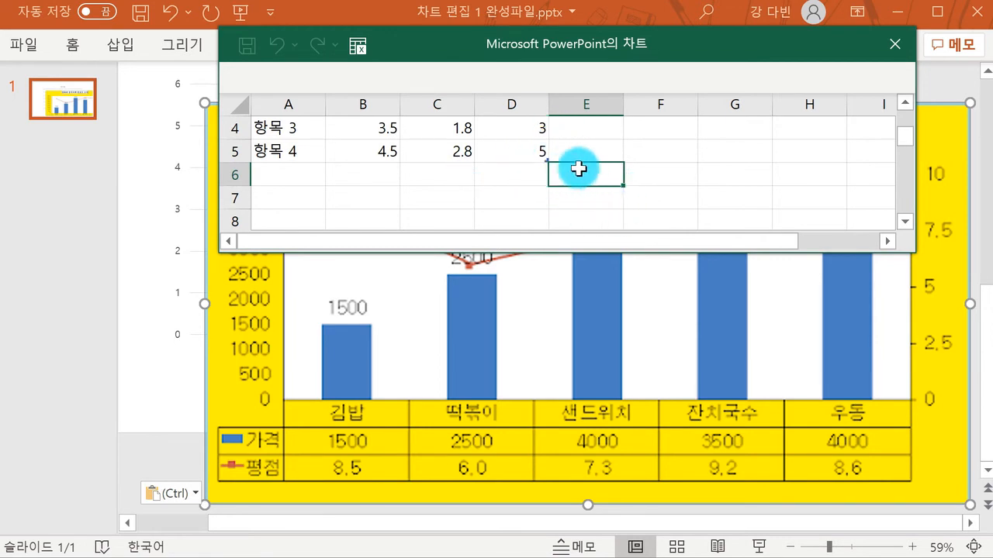
drag(545, 161, 693, 163)
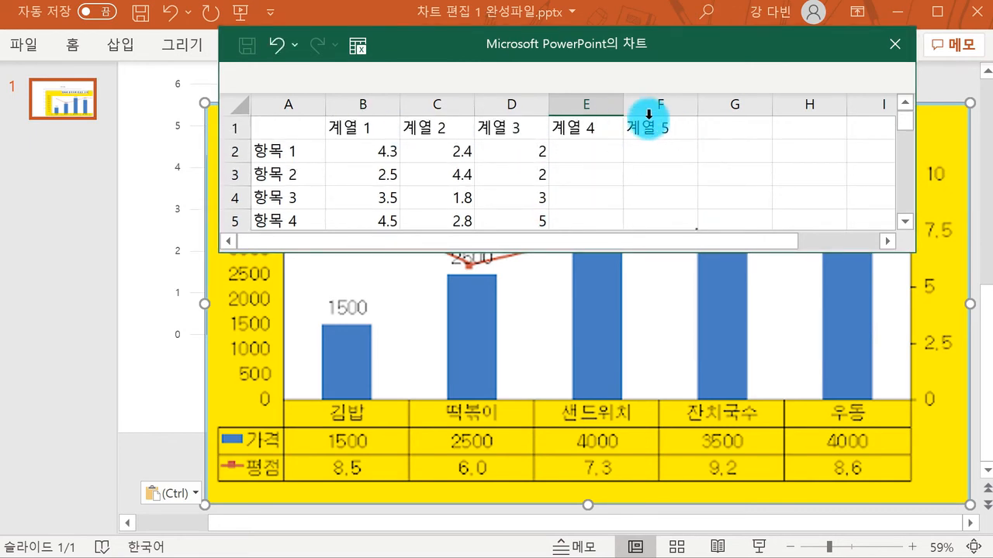
Shrink the chart data range upward so it ends at row 3.
scroll(285, 199, down, 1)
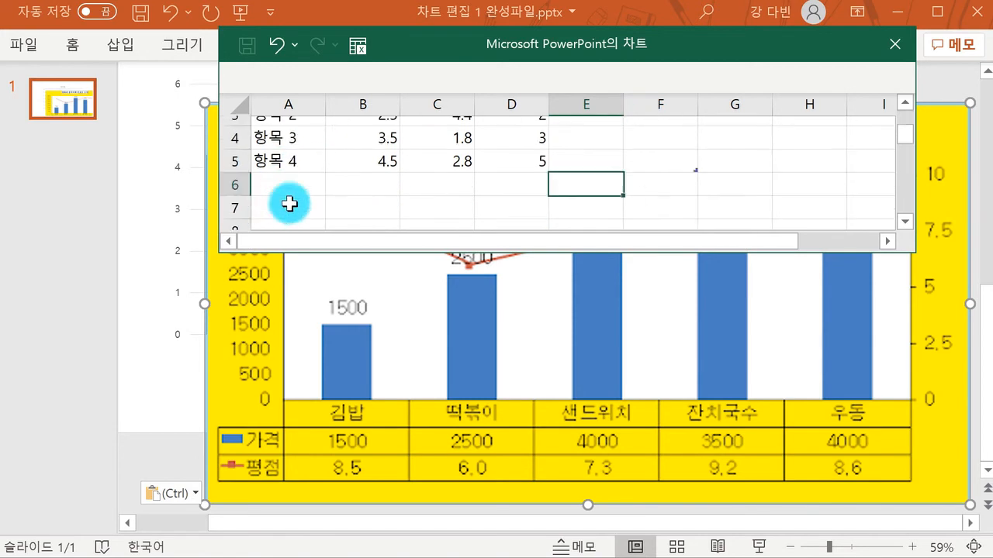
drag(697, 161, 698, 120)
scroll(620, 163, up, 1)
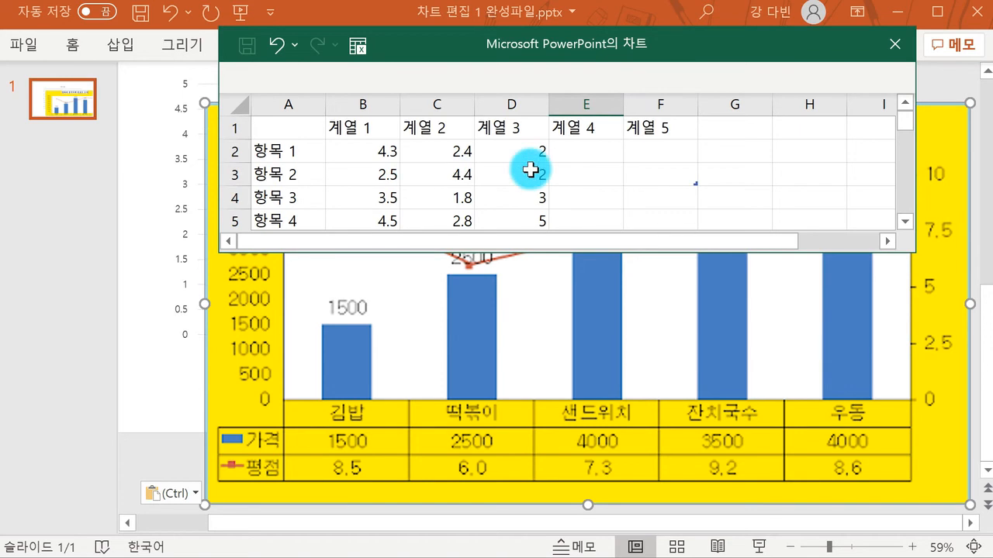
Clear the contents of the 항목 3 and 항목 4 rows outside the data range, cells A4:F5.
click(265, 196)
drag(265, 197, 663, 214)
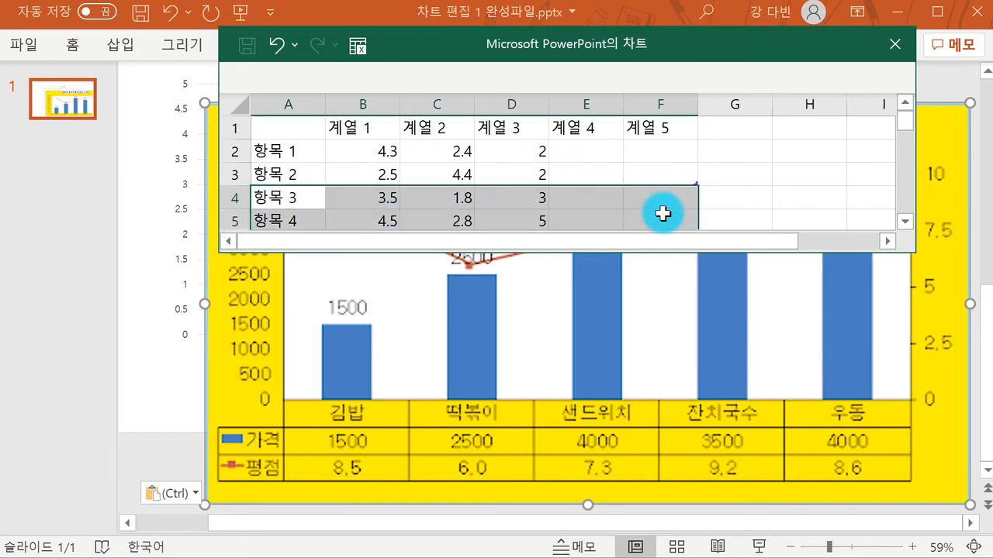
right_click(393, 197)
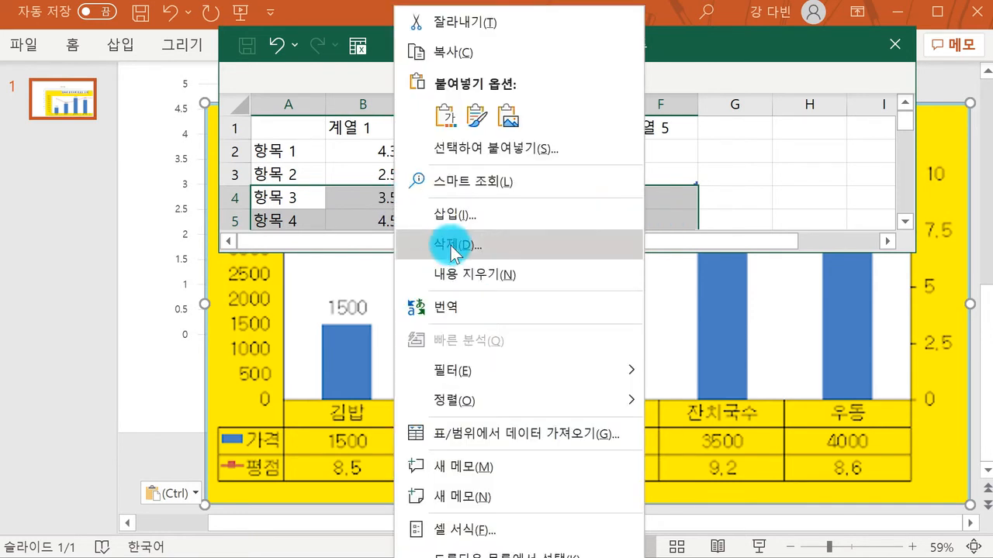
click(443, 273)
click(751, 198)
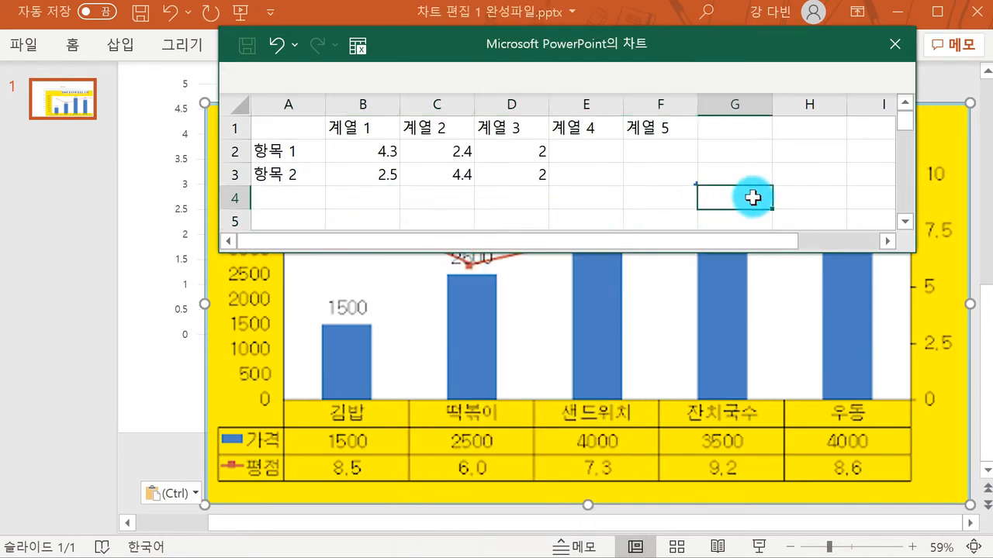
Rename the column headings in B1:F1 of the chart data sheet to 김밥, 떡볶이, 샌드위치, 잔치국수 and 우동.
click(367, 137)
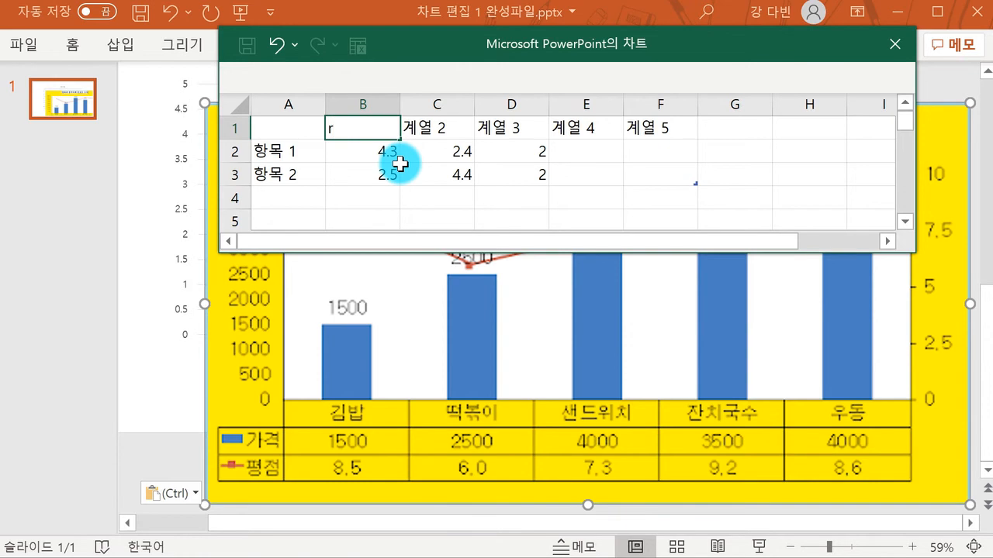
text(김밥)
key(Tab)
text(떠)
text(볶이)
key(Tab)
text(ㅅ)
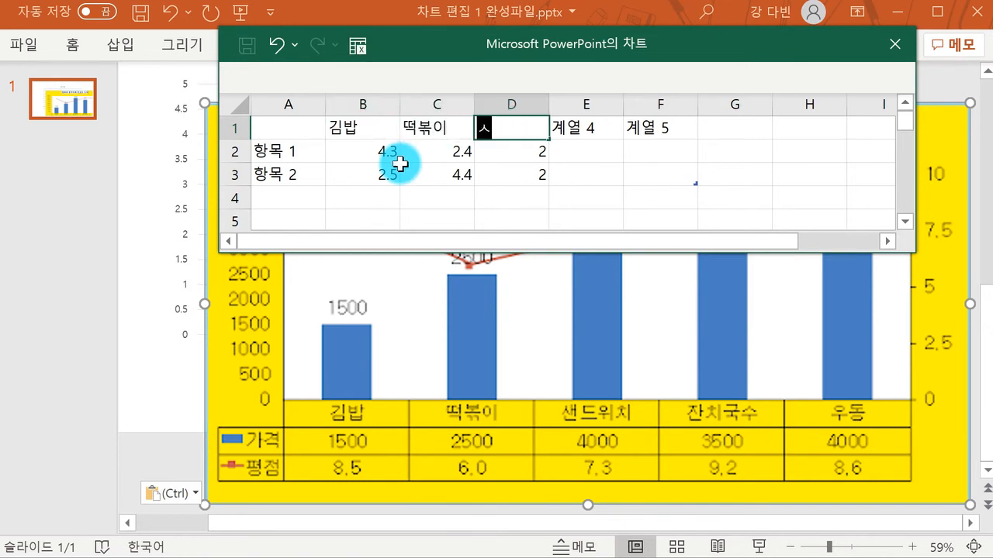
text(드위치)
key(Tab)
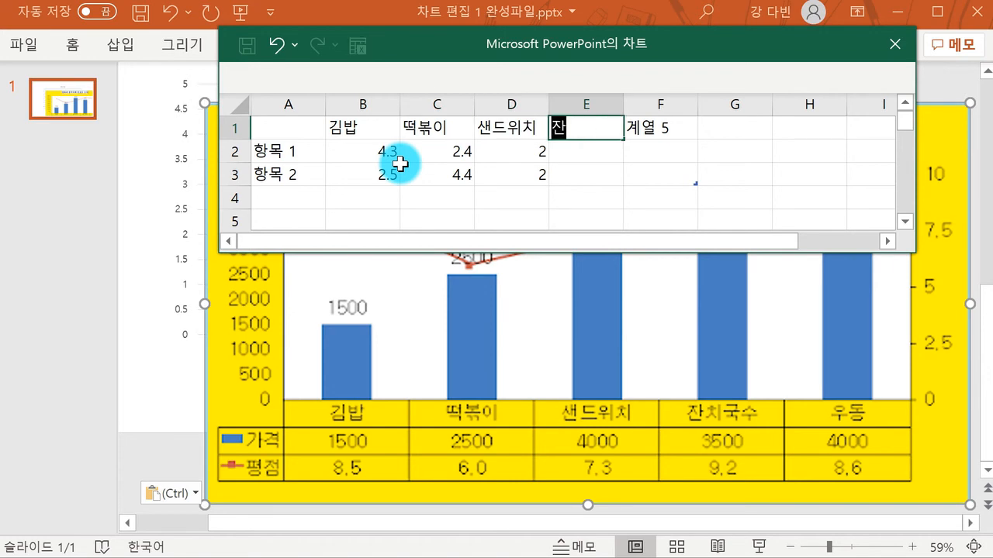
text(잔치국수)
key(Tab)
text(우)
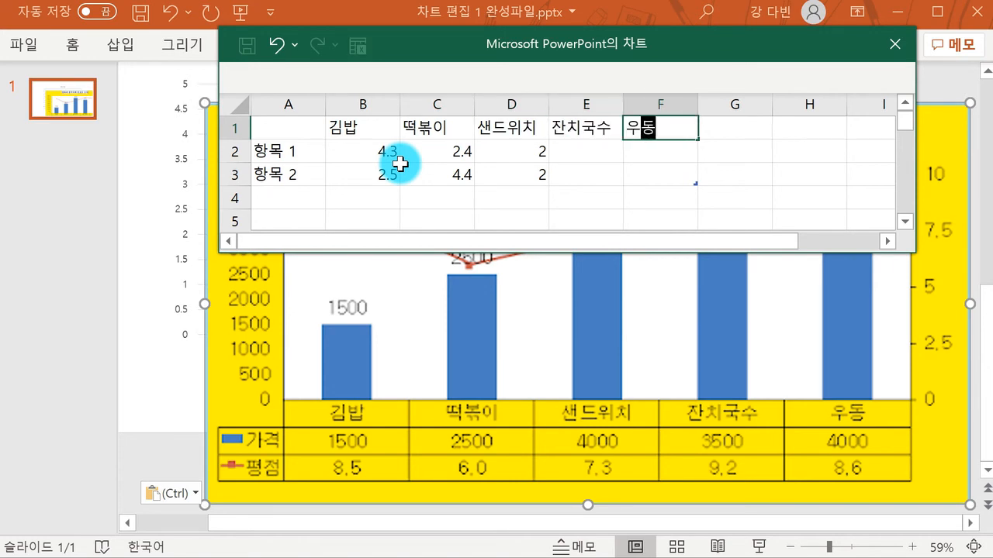
click(399, 163)
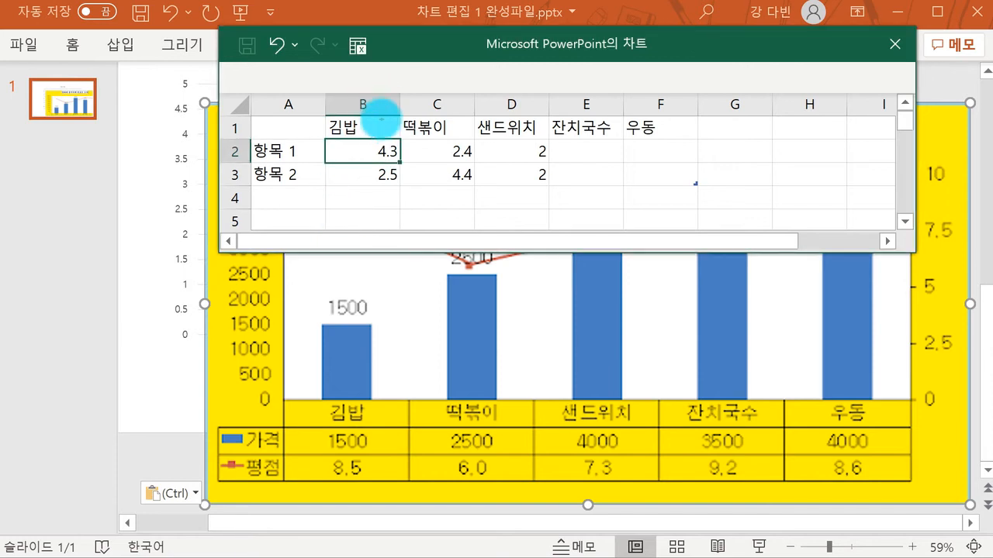
mouse_move(380, 109)
mouse_down()
mouse_move(398, 122)
mouse_move(419, 112)
mouse_up()
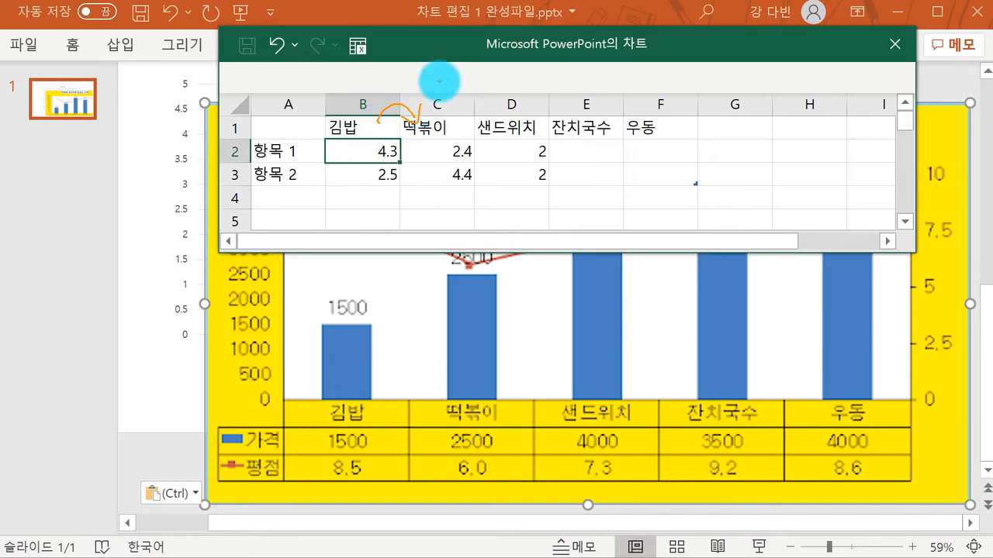
mouse_move(448, 73)
mouse_down()
mouse_move(492, 66)
mouse_move(489, 78)
mouse_up()
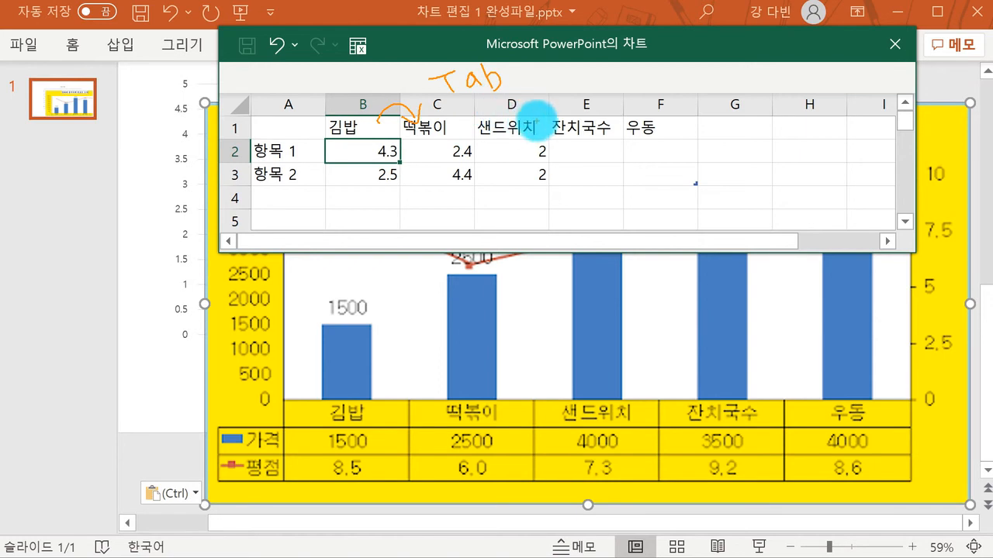
key(Escape)
Rename the row labels in A2 and A3 of the chart data sheet to 가격 and 평점.
click(299, 150)
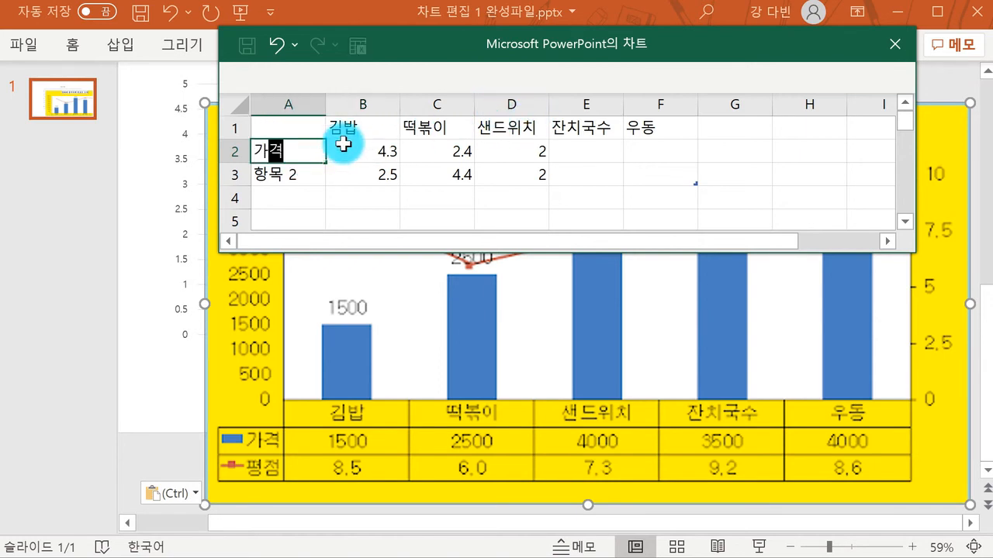
key(Return)
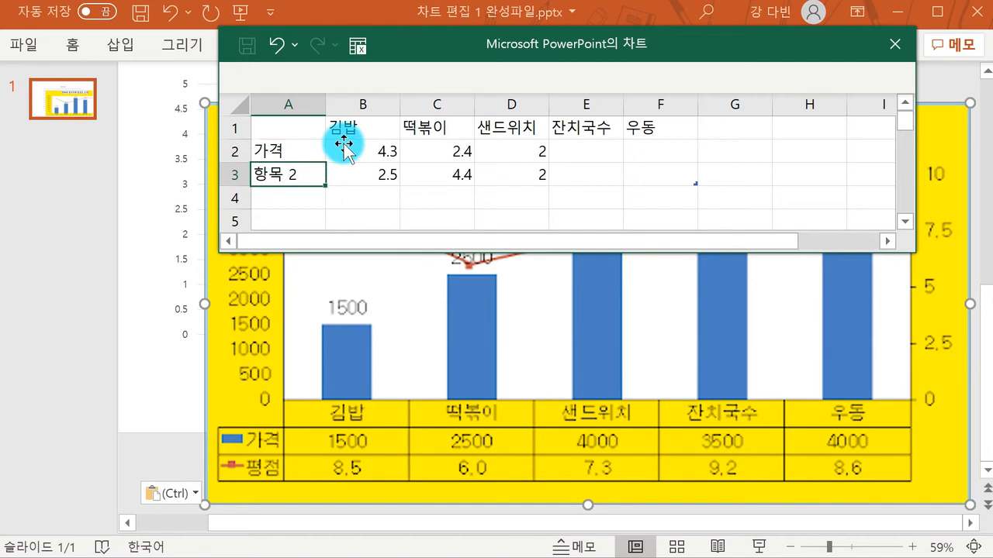
text(ㅍ)
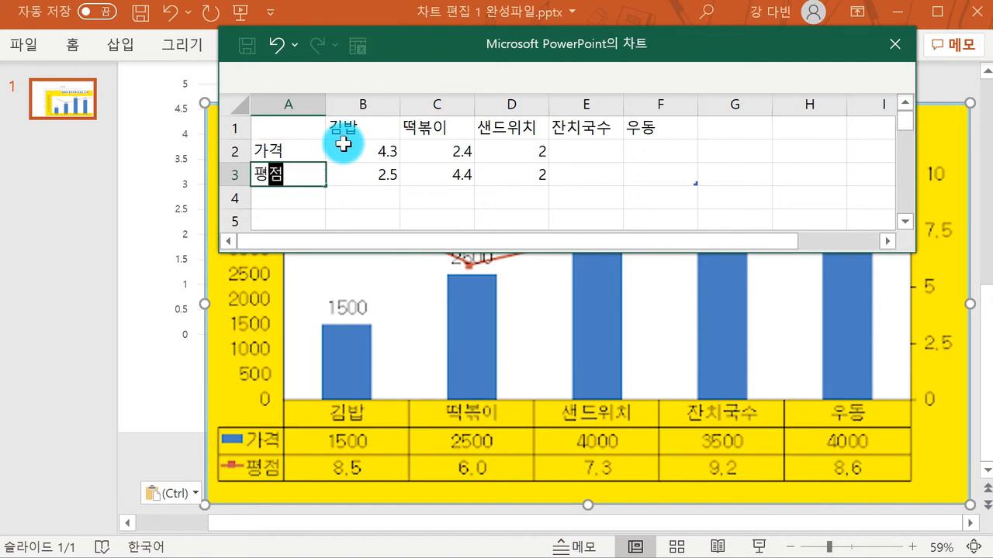
text(점)
key(Return)
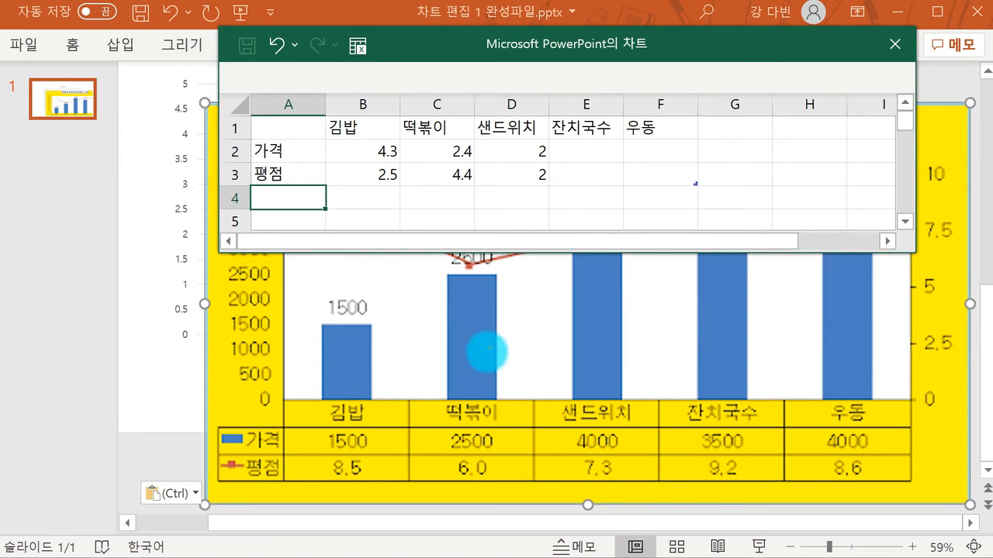
drag(301, 419, 314, 487)
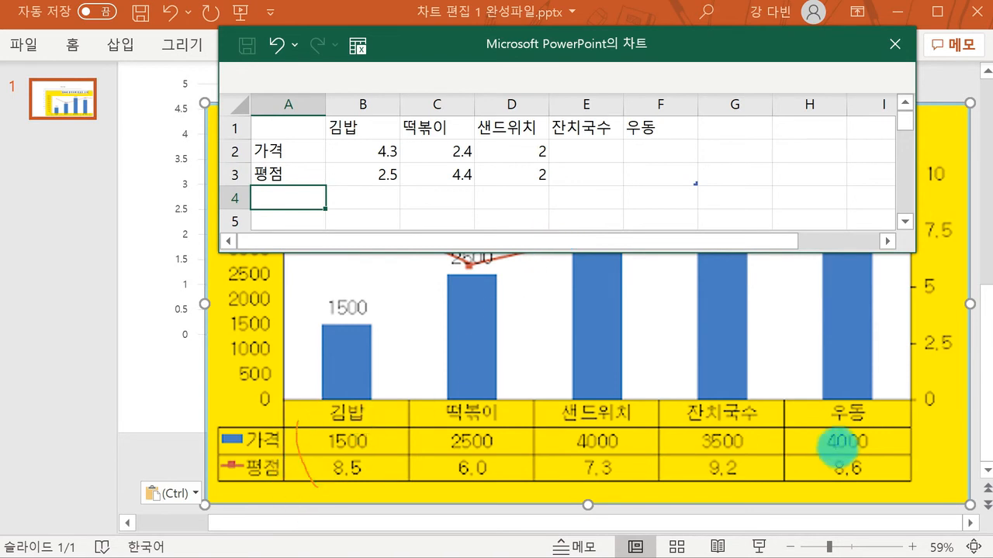
drag(892, 416, 894, 484)
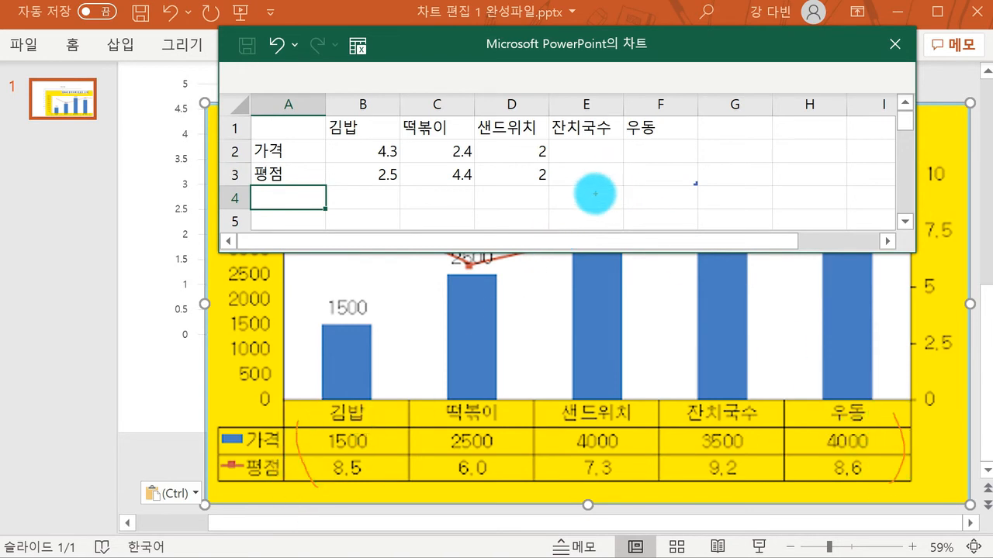
mouse_move(589, 186)
mouse_down()
mouse_move(572, 194)
mouse_move(594, 199)
mouse_move(611, 176)
mouse_move(621, 193)
mouse_move(636, 193)
mouse_move(665, 165)
mouse_move(687, 182)
mouse_move(718, 159)
mouse_move(794, 137)
mouse_move(852, 138)
mouse_up()
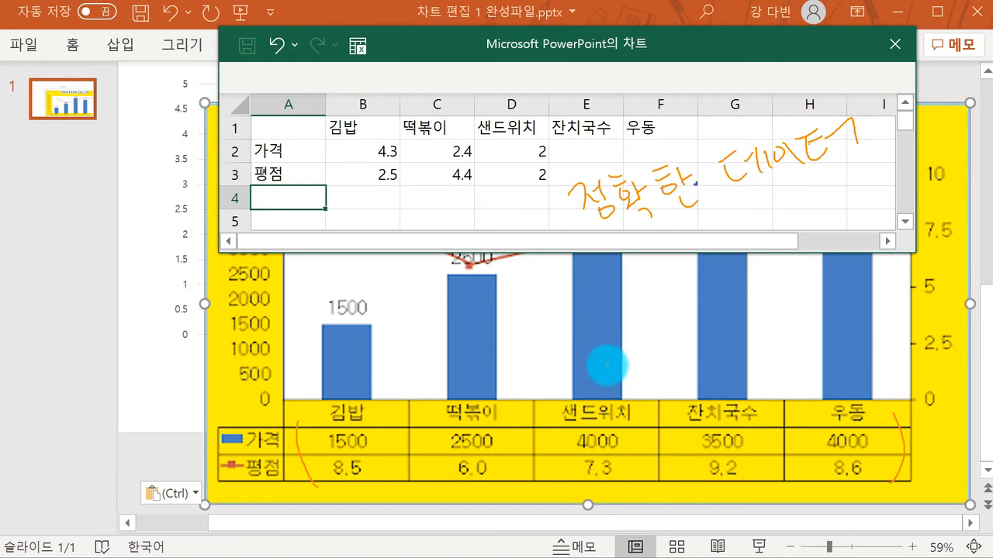
key(Escape)
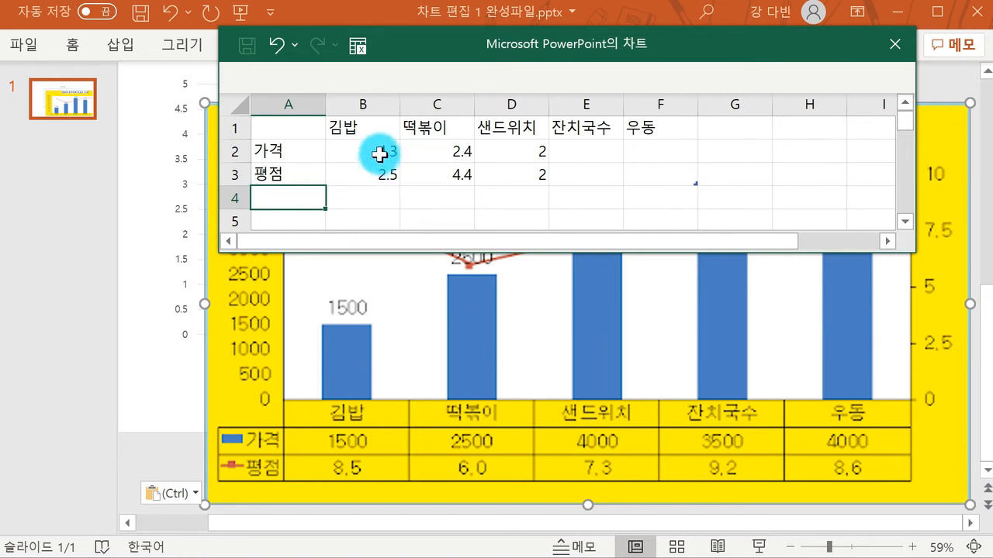
Fill the 가격 row, cells B2:F2, with 1500, 2500, 4000, 3500 and 4000.
click(379, 154)
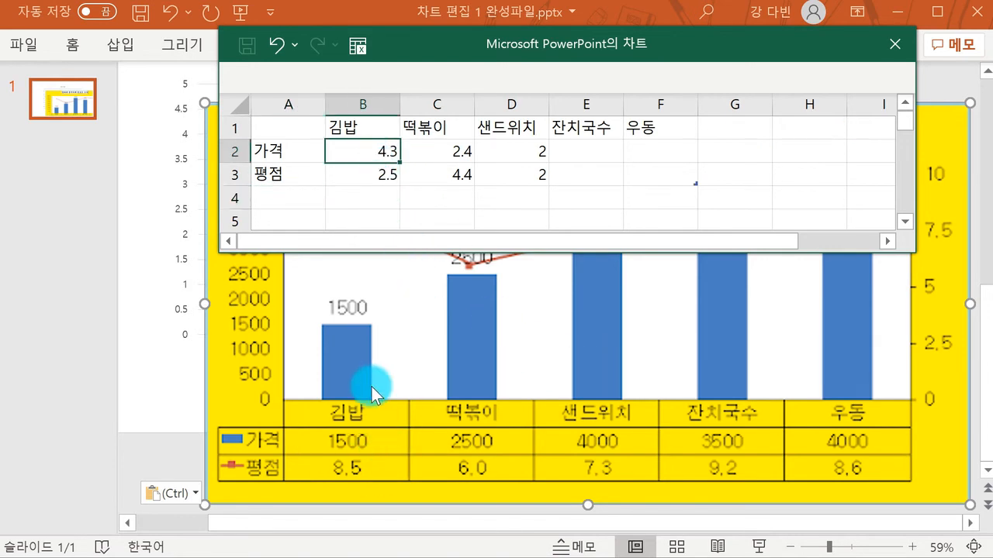
text(1500)
key(Tab)
text(2500)
key(Tab)
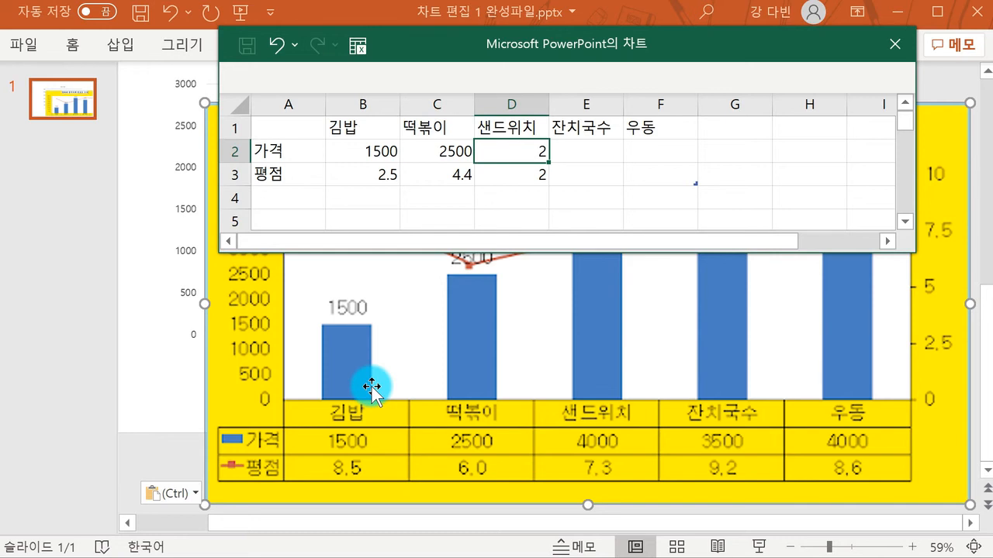
text(4000)
key(Tab)
text(2)
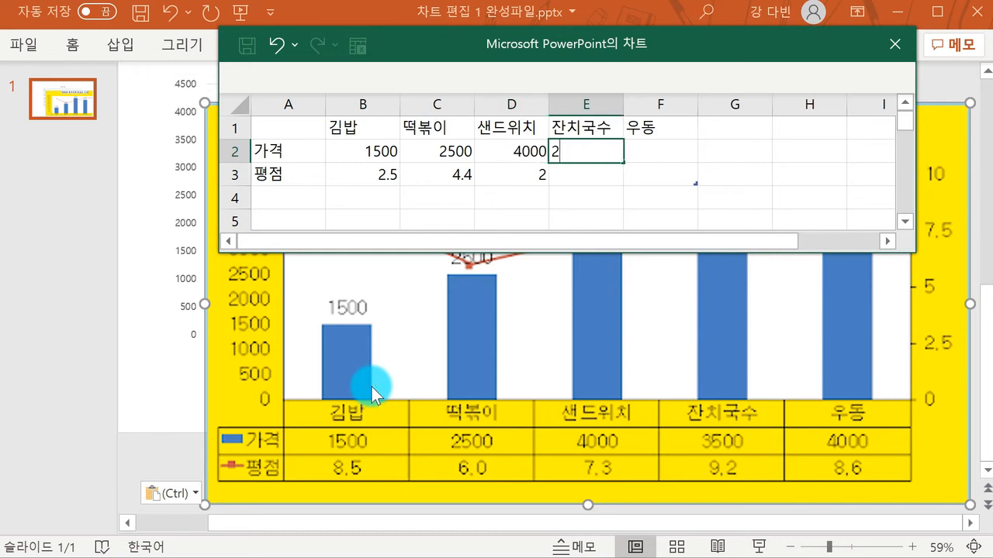
key(BackSpace)
text(3500)
key(Tab)
text(4)
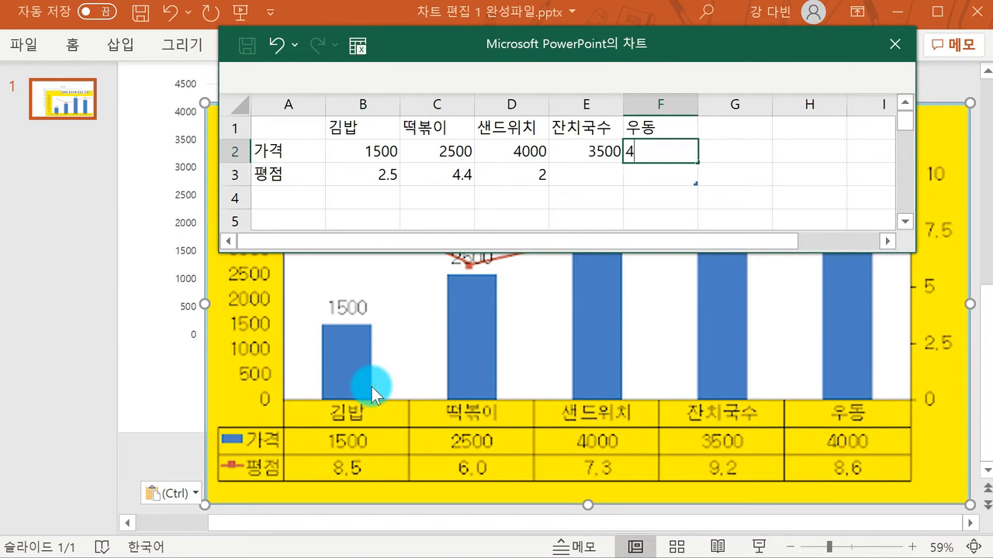
text(0000)
key(Return)
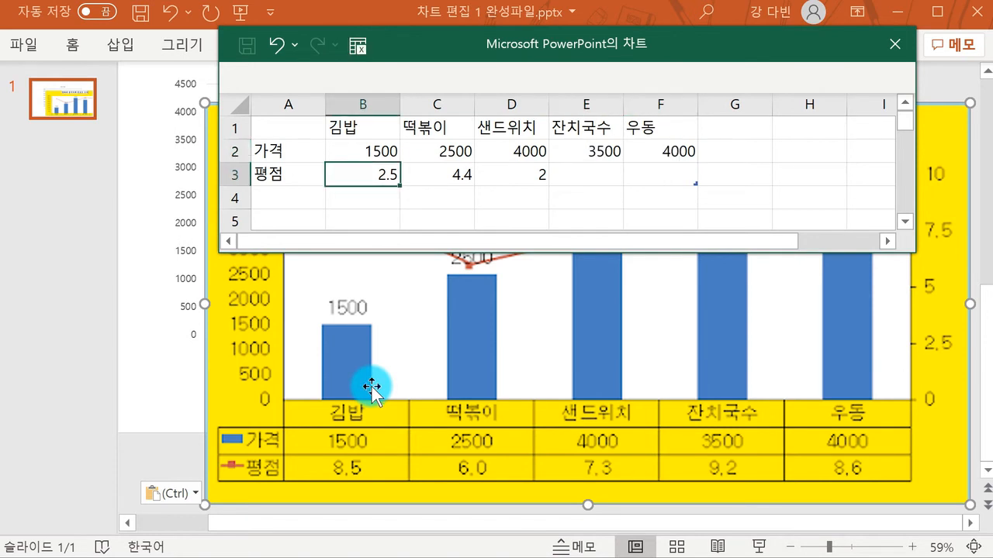
Fill the 평점 row, cells B3:F3, with 8.5, 6.0, 7.3, 9.2 and 8.6.
text(8.56.)
key(BackSpace)
key(BackSpace)
key(Tab)
text(6.0)
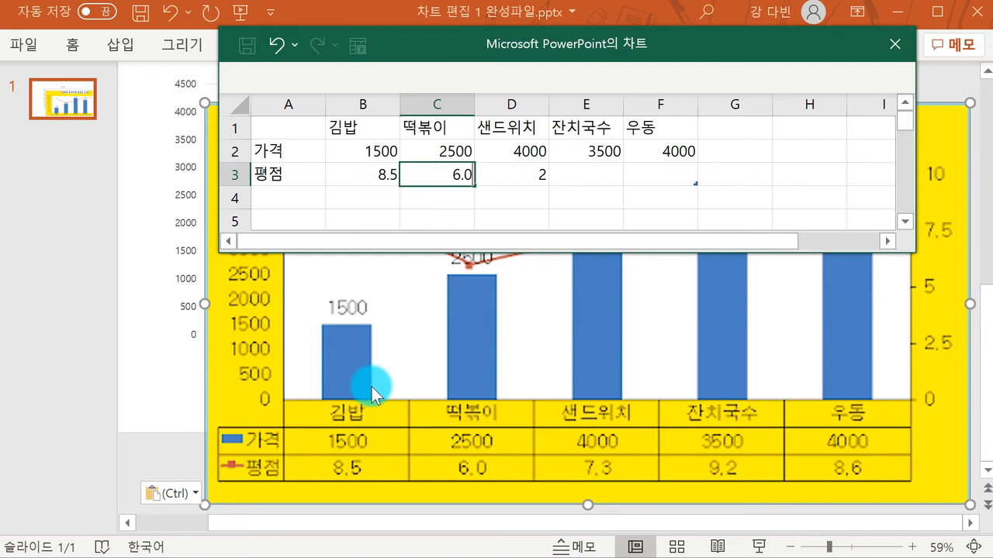
key(Tab)
text(7.)
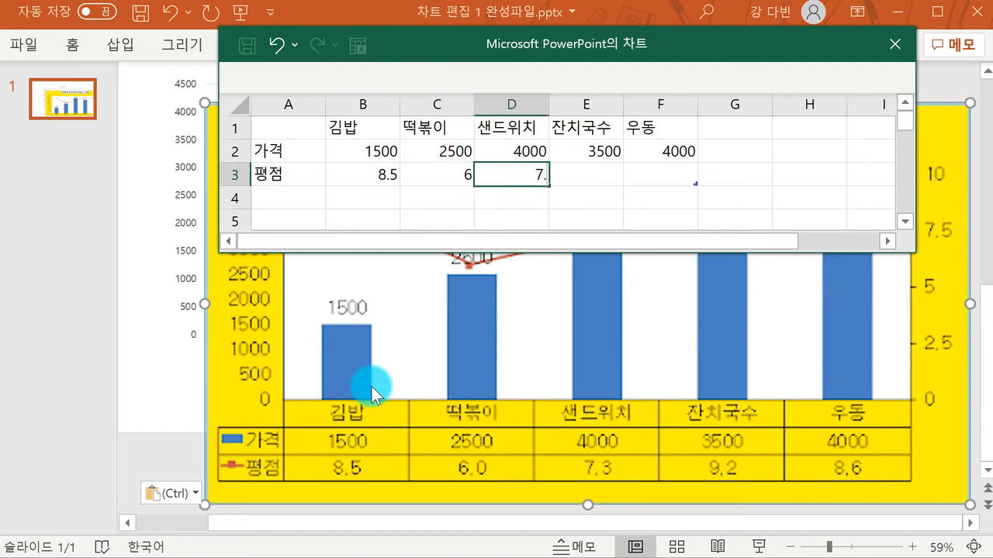
text(3)
key(Tab)
text(9.2)
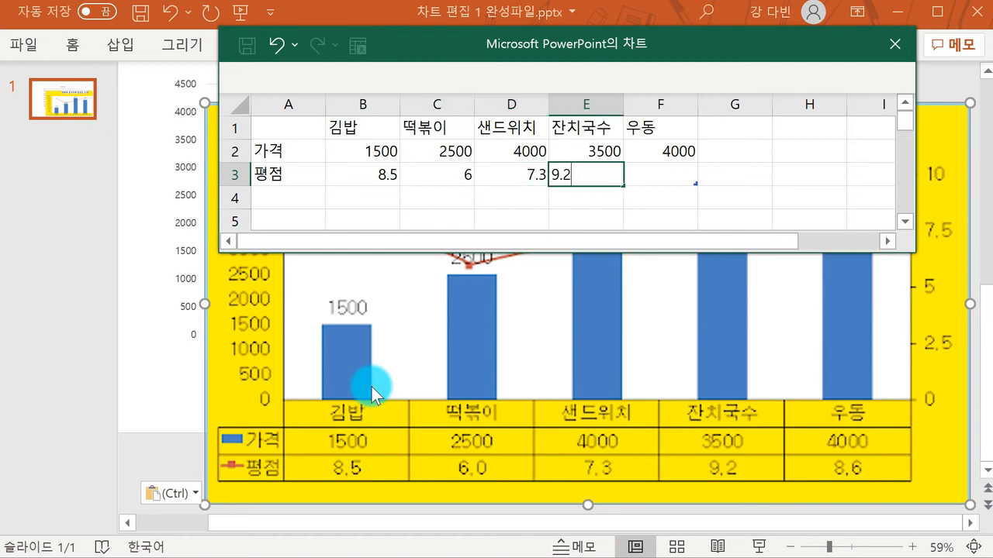
key(Tab)
text(8.6)
key(Return)
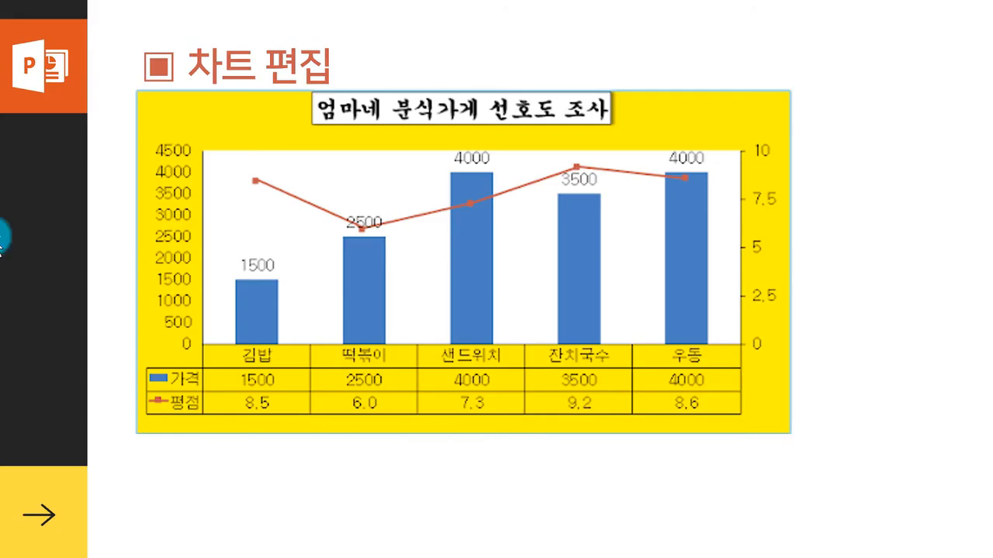
scroll(692, 322, down, 2)
scroll(691, 322, up, 1)
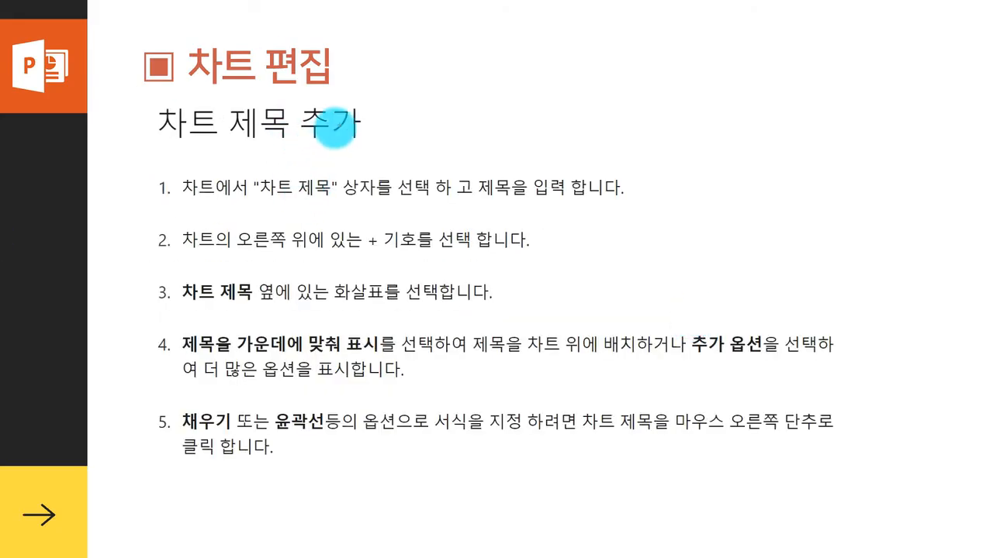
drag(377, 96, 397, 83)
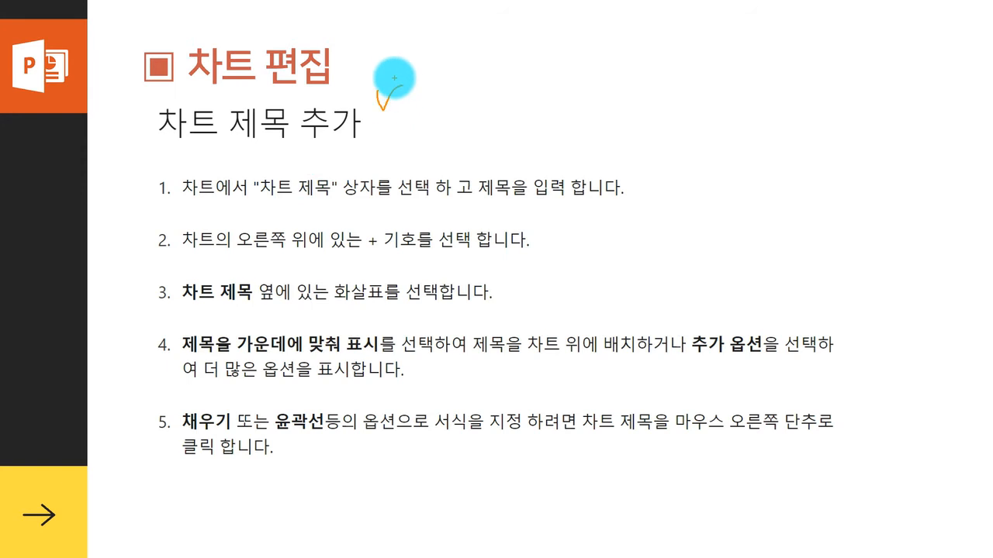